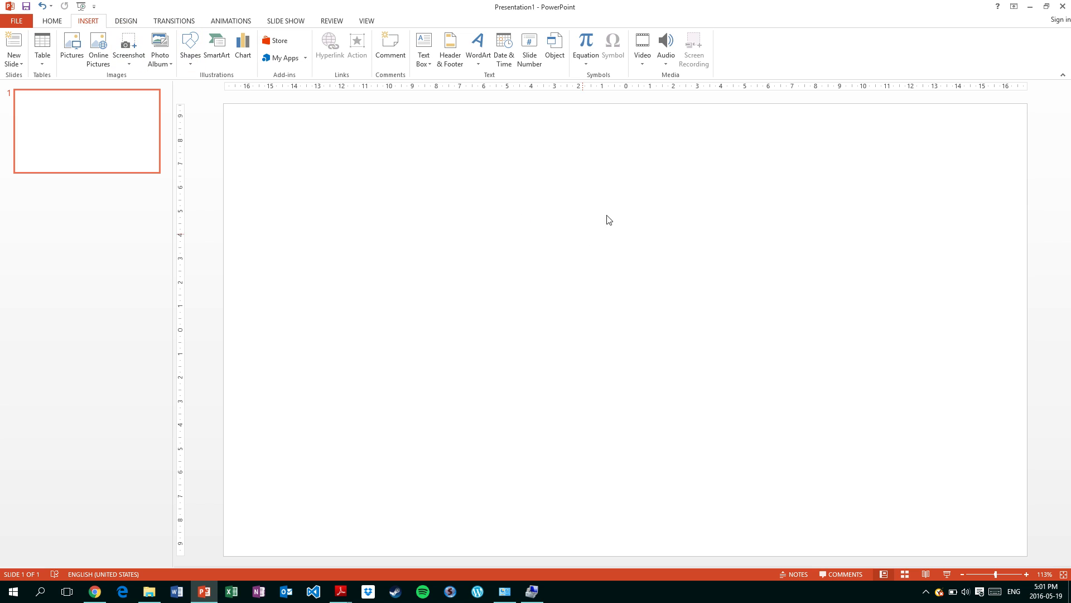
Insert the Trilingual video from this PC onto slide 1, filling the whole slide
click(642, 61)
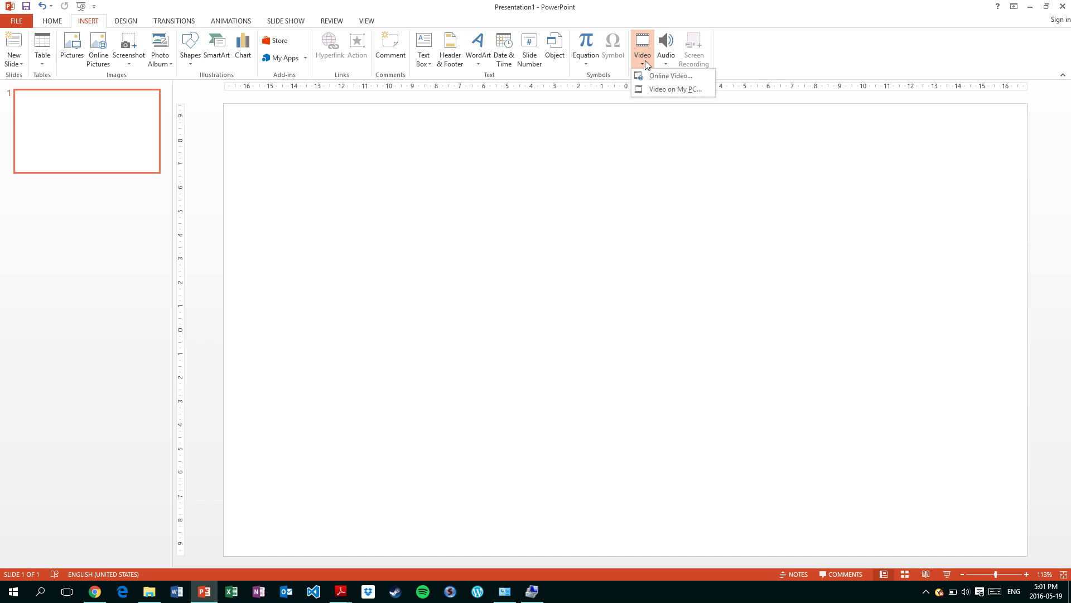
click(652, 91)
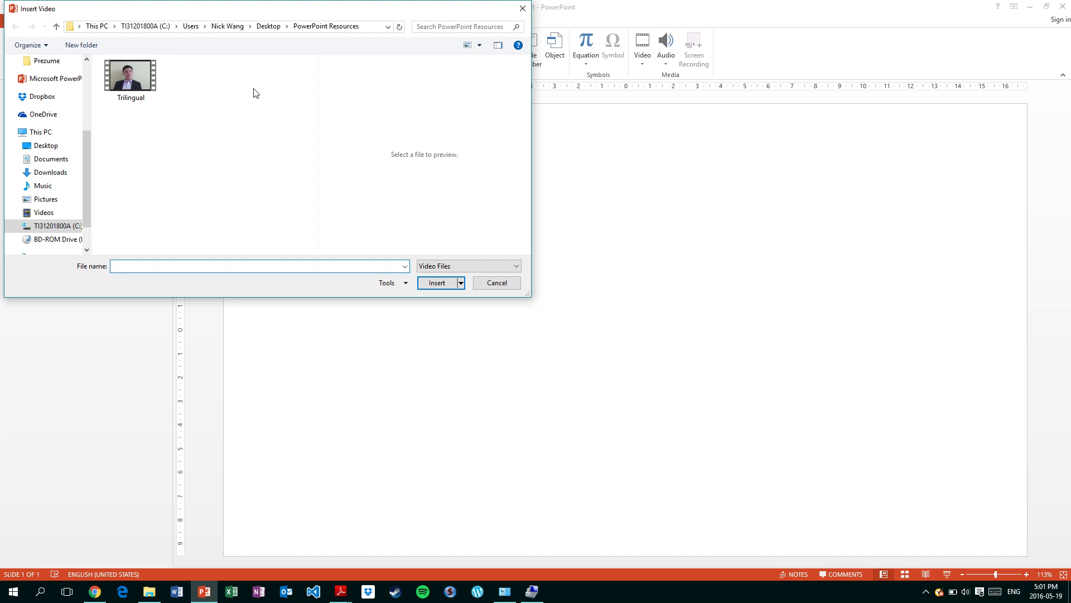
mouse_move(131, 77)
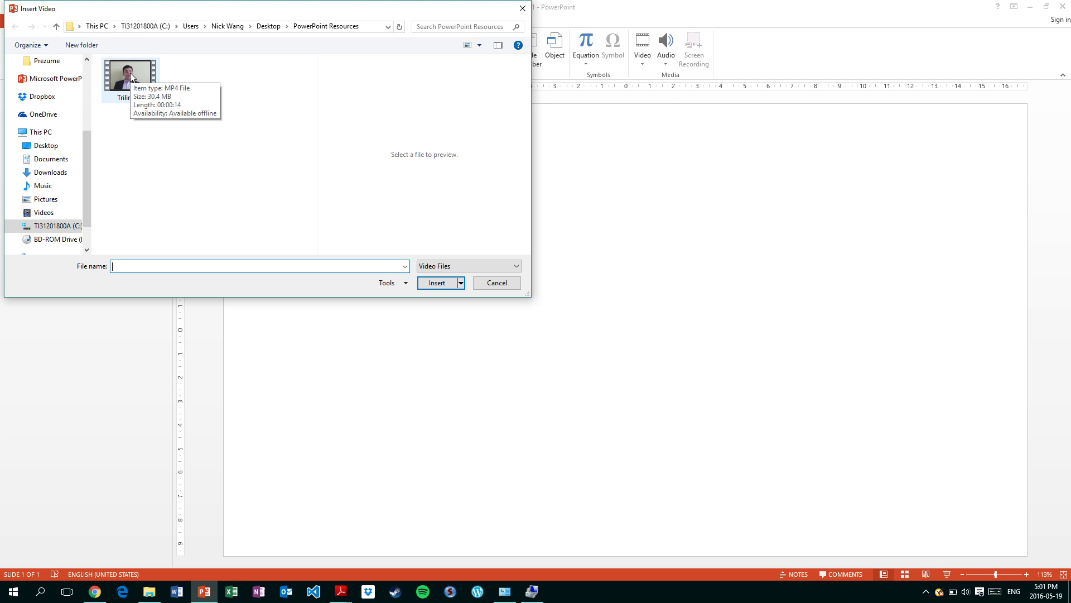
double_click(131, 77)
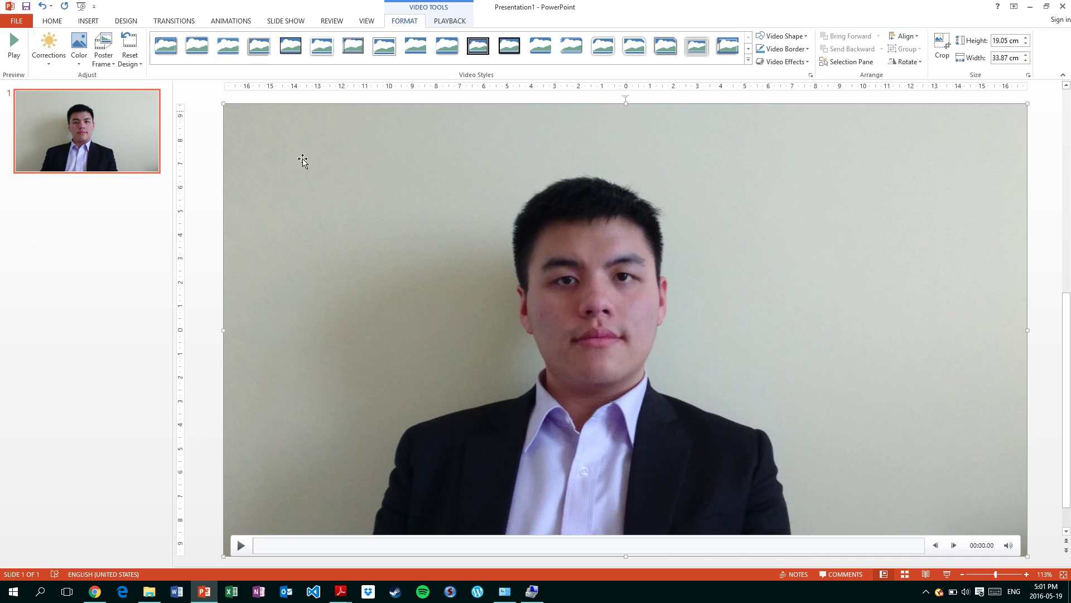
right_click(492, 389)
Trim a little off the Trilingual video's start and add a blank slide 2
click(523, 363)
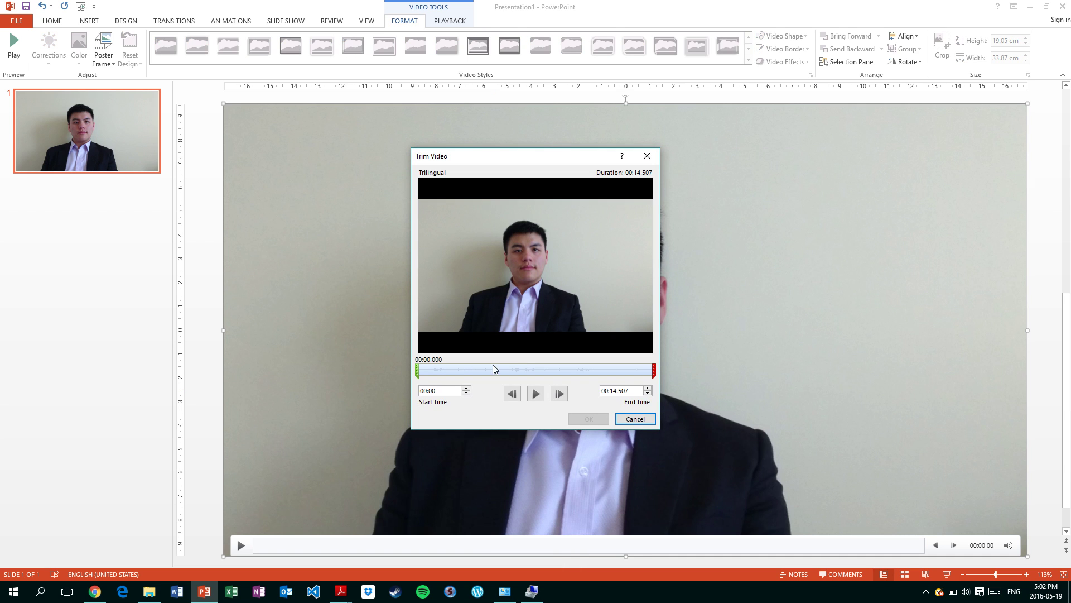
mouse_move(421, 374)
mouse_down()
mouse_move(477, 371)
mouse_move(426, 371)
mouse_up()
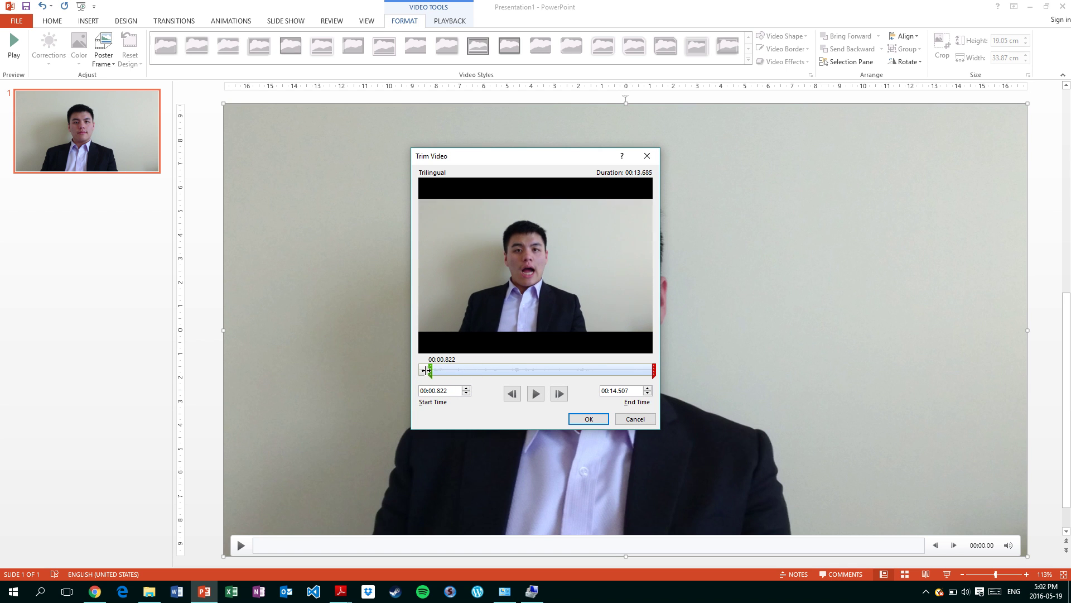
click(635, 419)
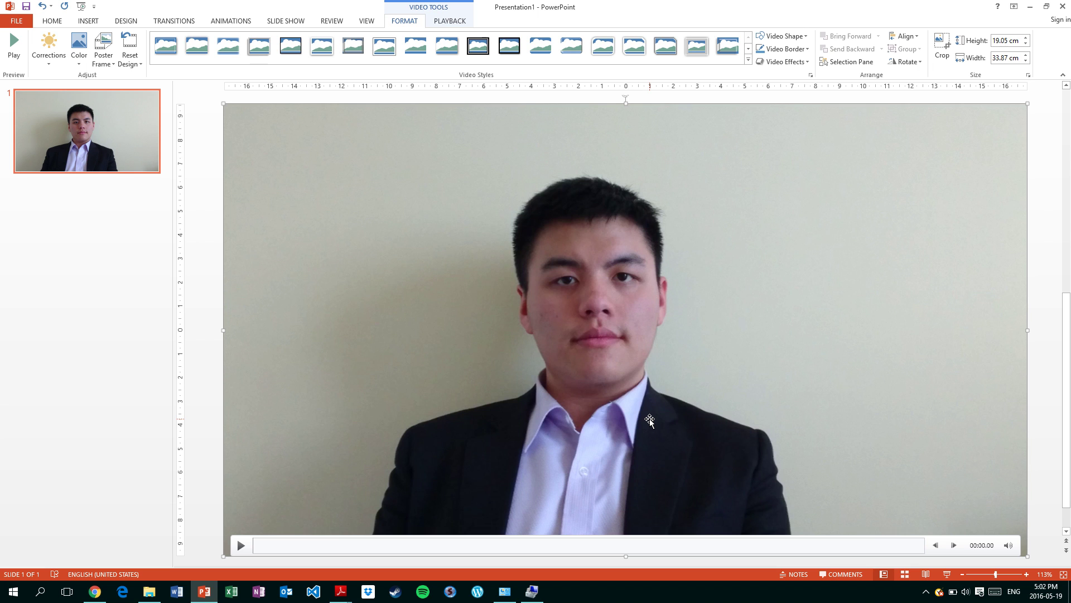
click(60, 199)
key(Return)
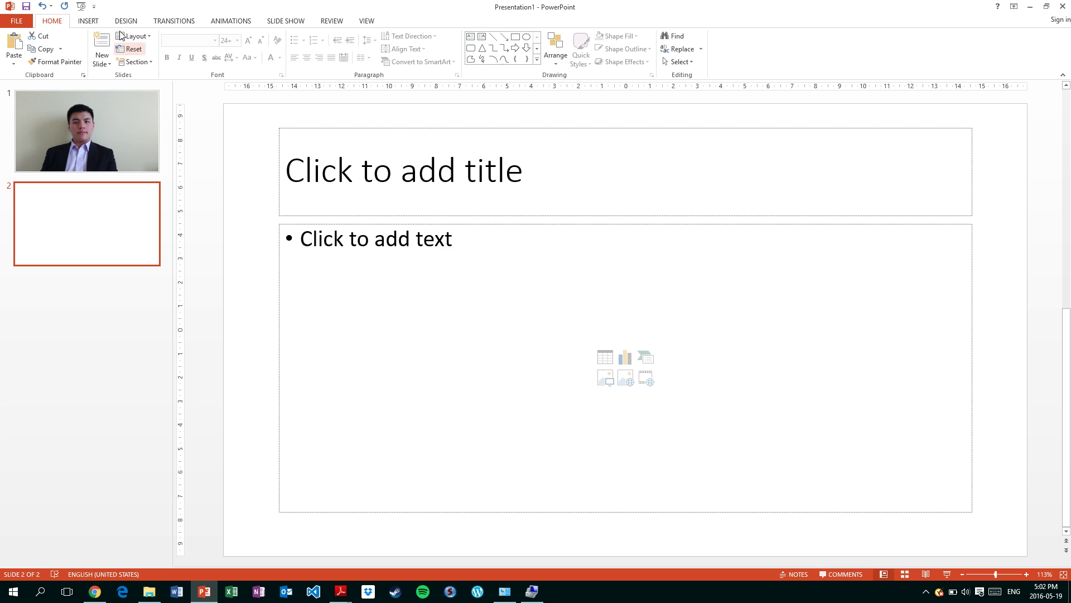
Bring up the Insert tab's Audio choices, dismissing them once before reopening
click(98, 25)
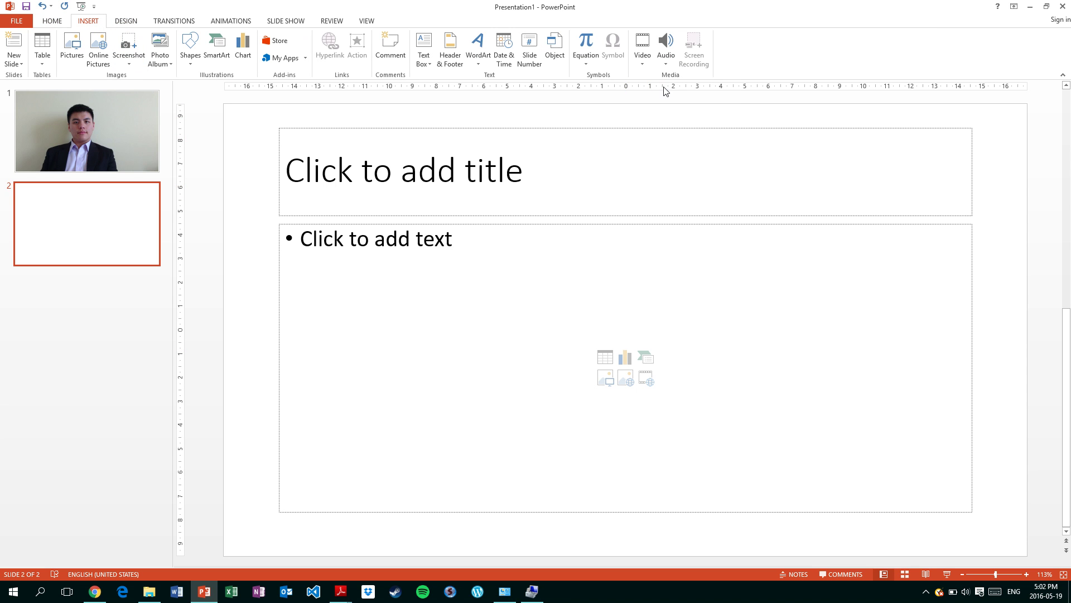
click(666, 60)
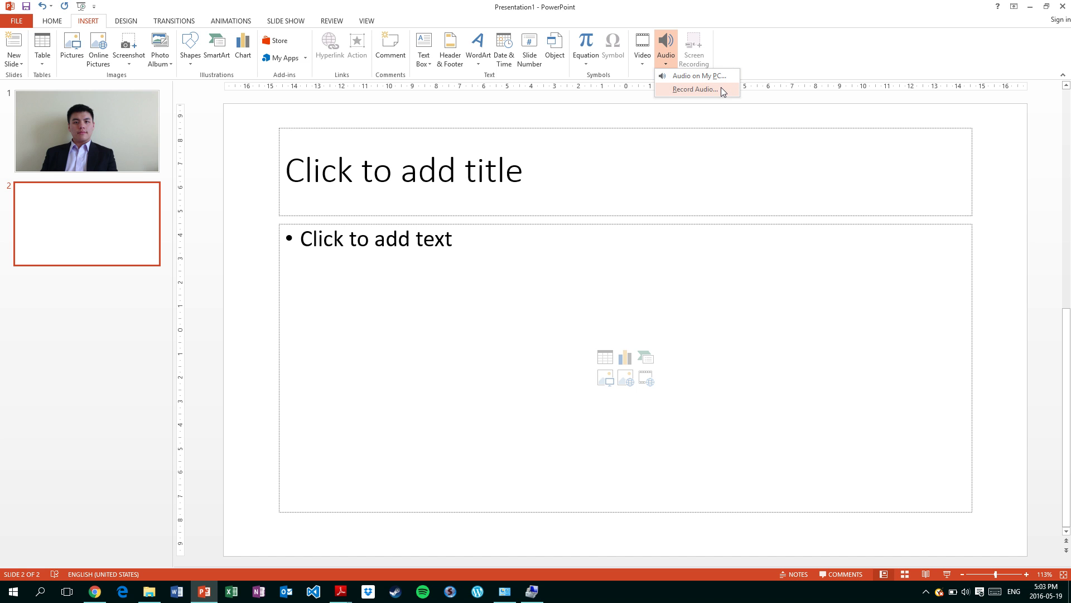
click(702, 138)
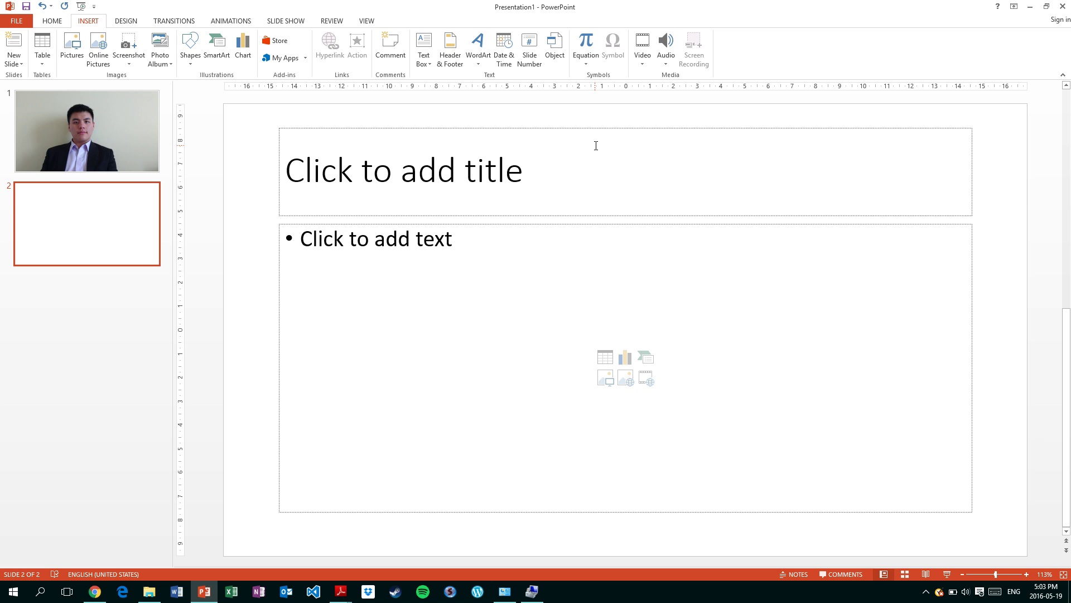
click(666, 60)
Insert the first audio file from this PC on slide 2 and set it to Play in Background
click(664, 73)
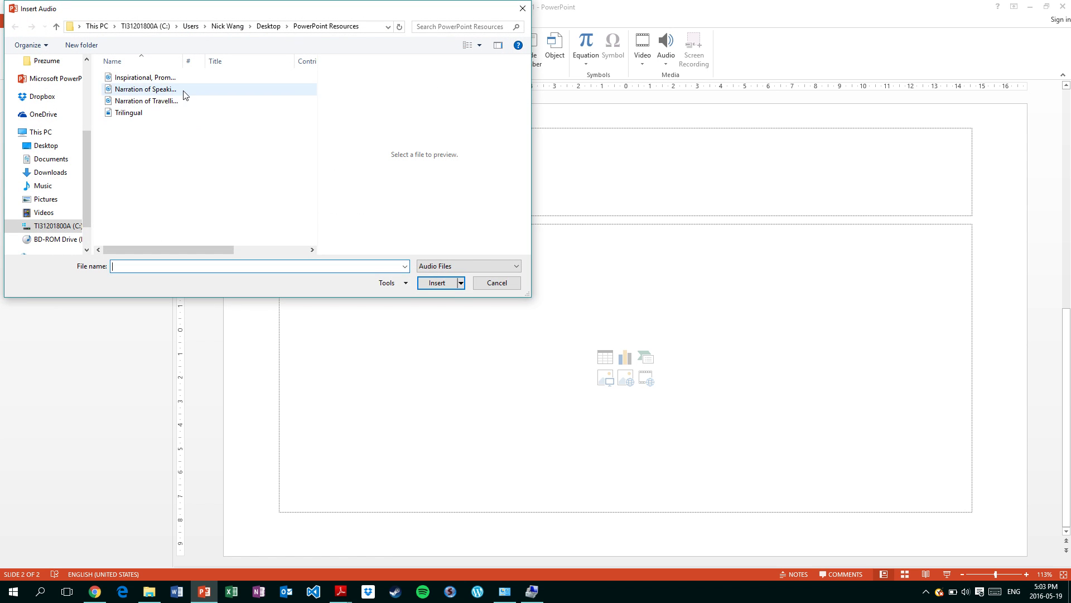
double_click(167, 77)
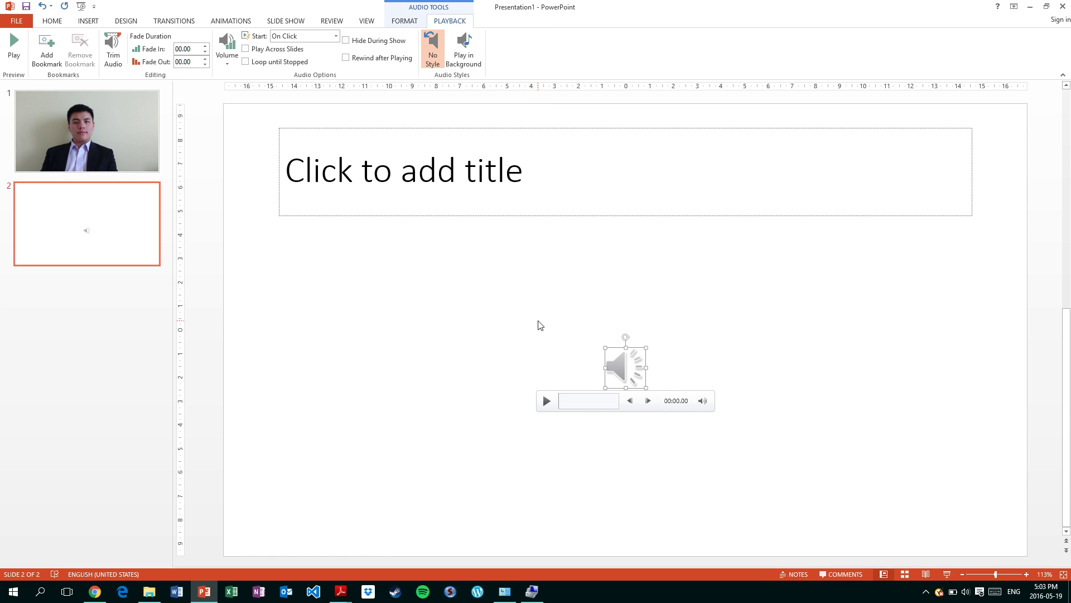
right_click(624, 359)
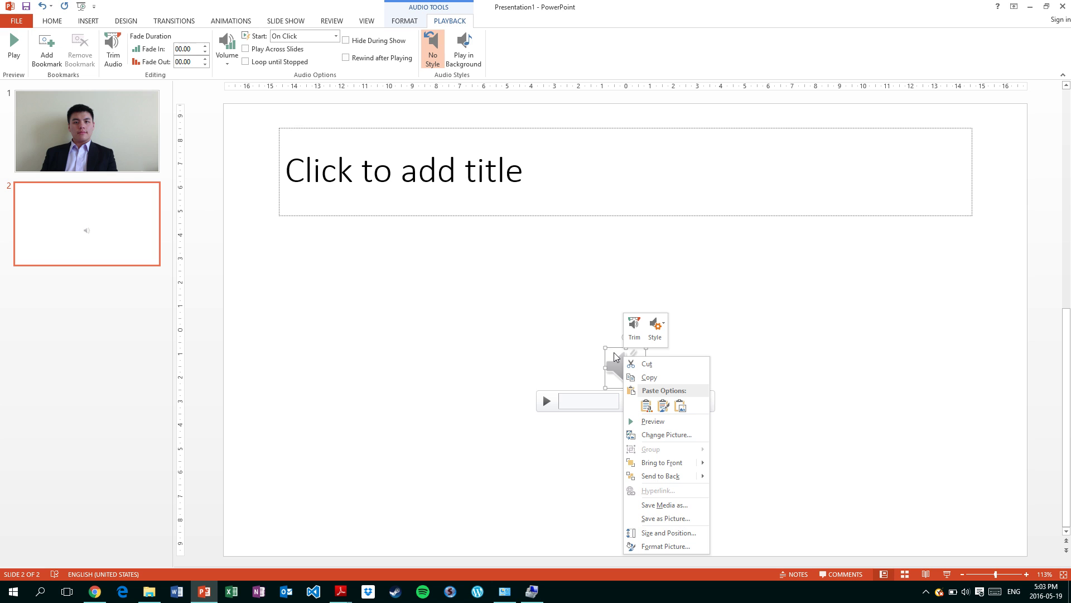
click(656, 330)
click(674, 363)
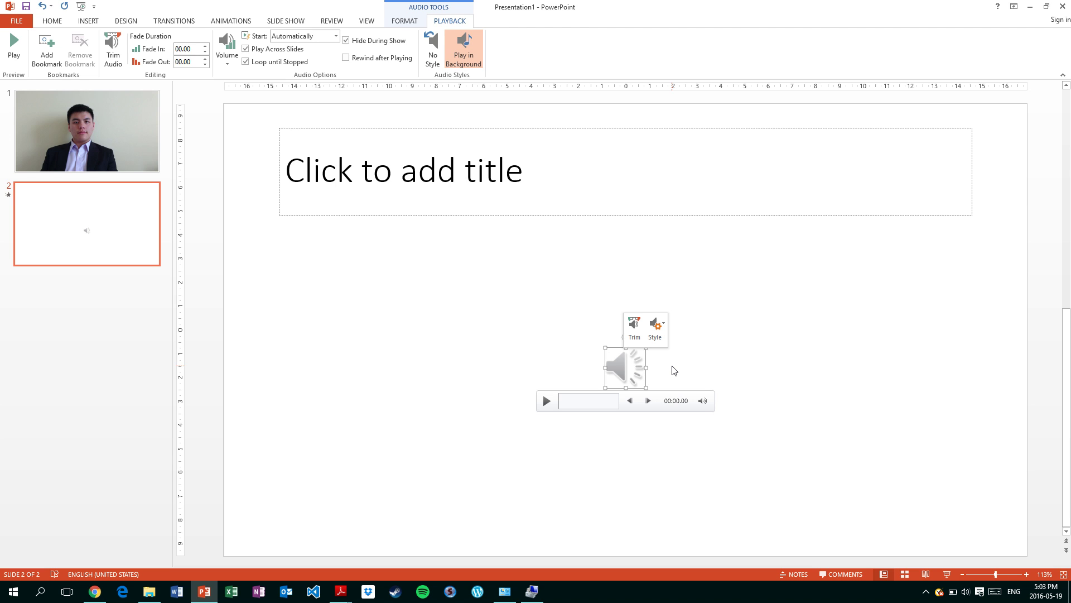
click(674, 371)
click(112, 142)
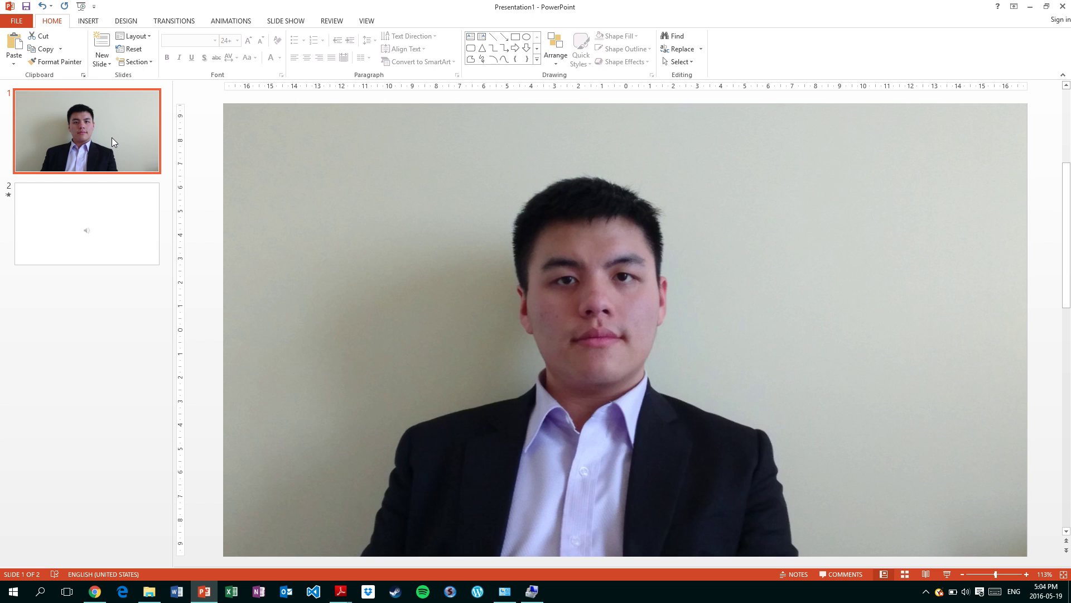
Set the slide 1 video to start Automatically
mouse_move(291, 196)
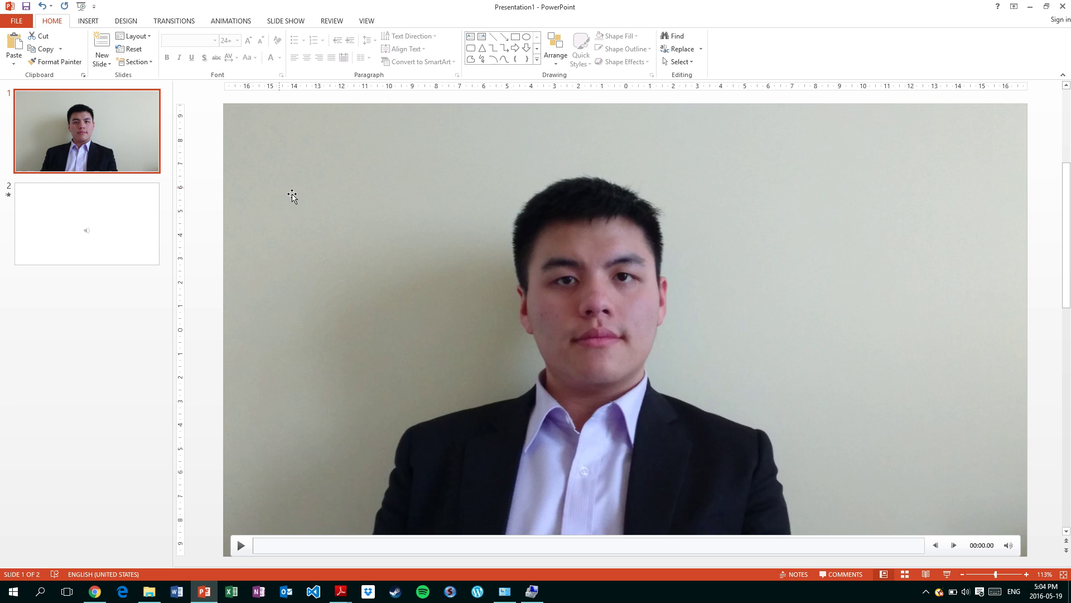
click(371, 192)
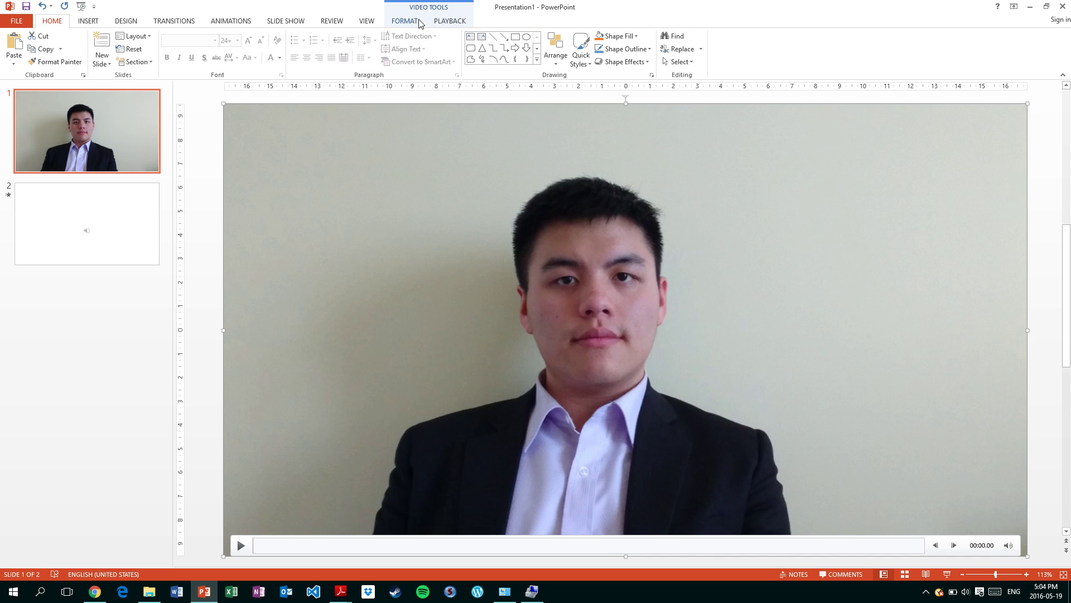
click(455, 22)
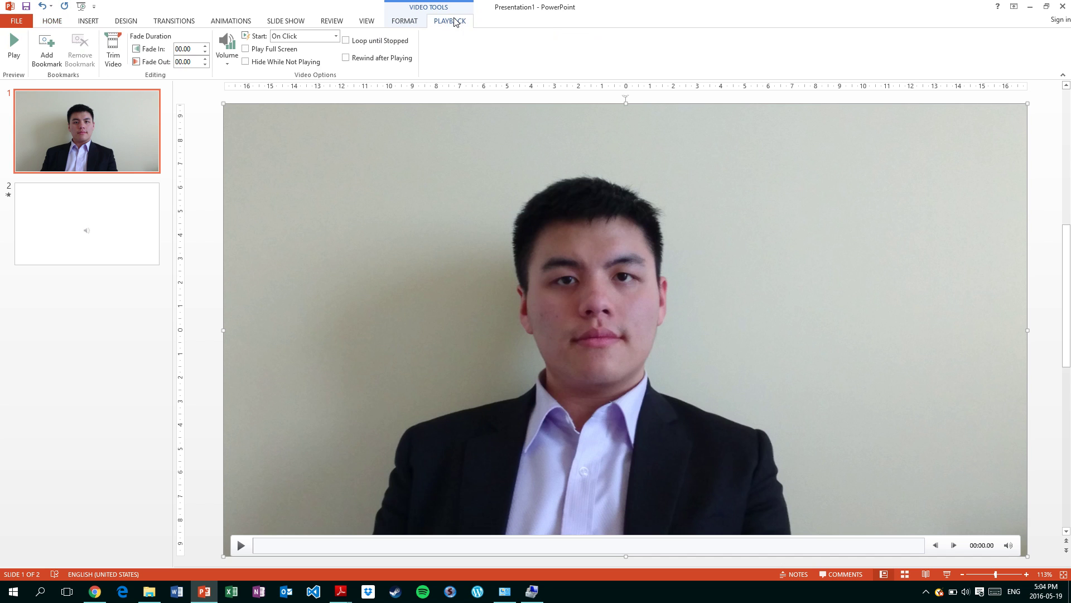
click(335, 37)
click(313, 49)
Check the playback settings of the audio clip on slide 2
click(125, 196)
click(639, 377)
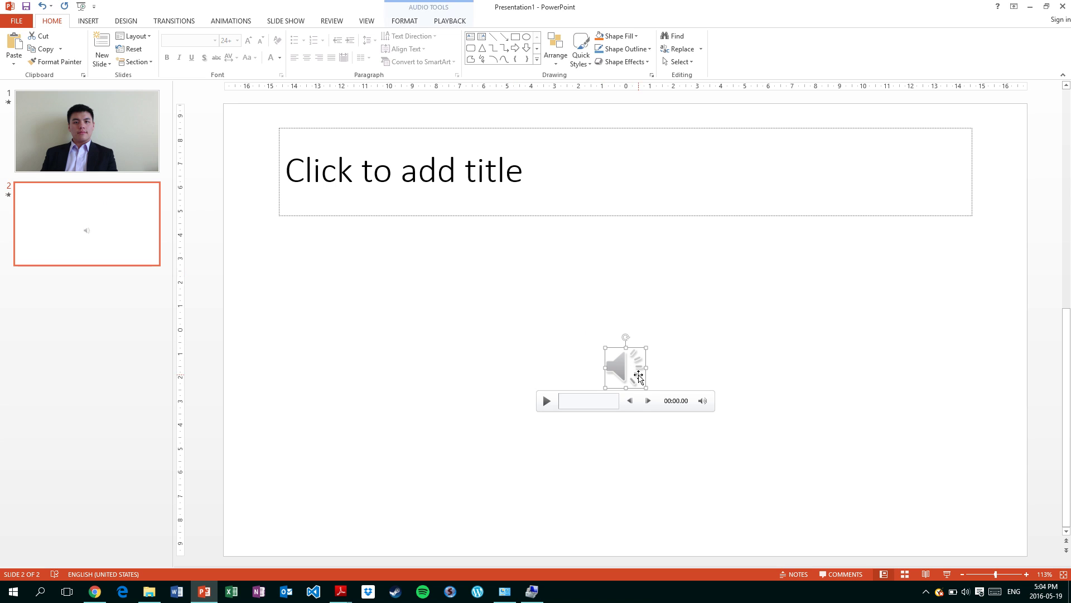
click(439, 22)
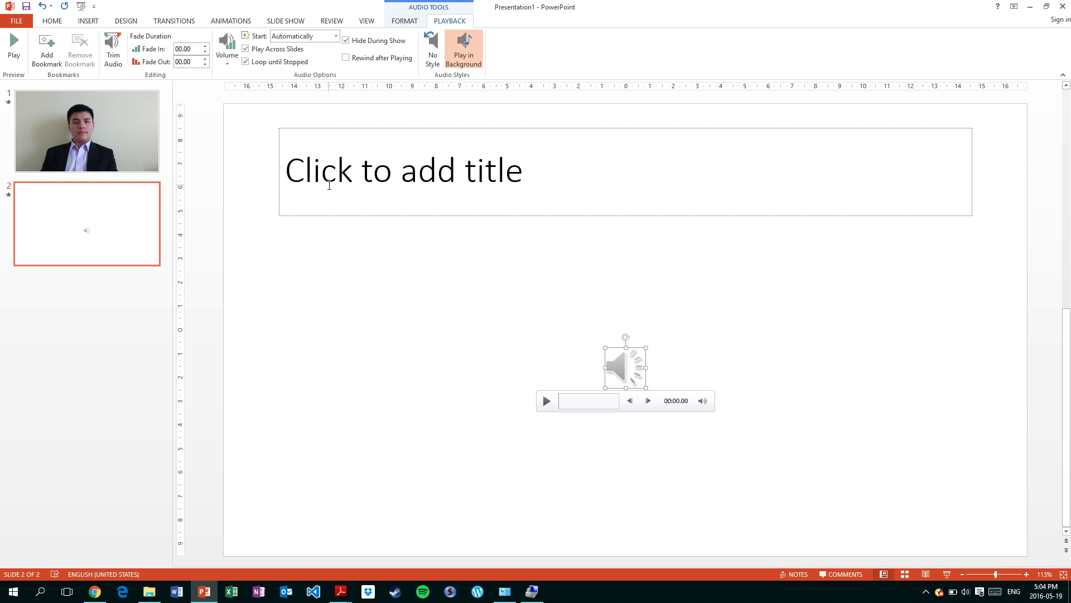
click(280, 250)
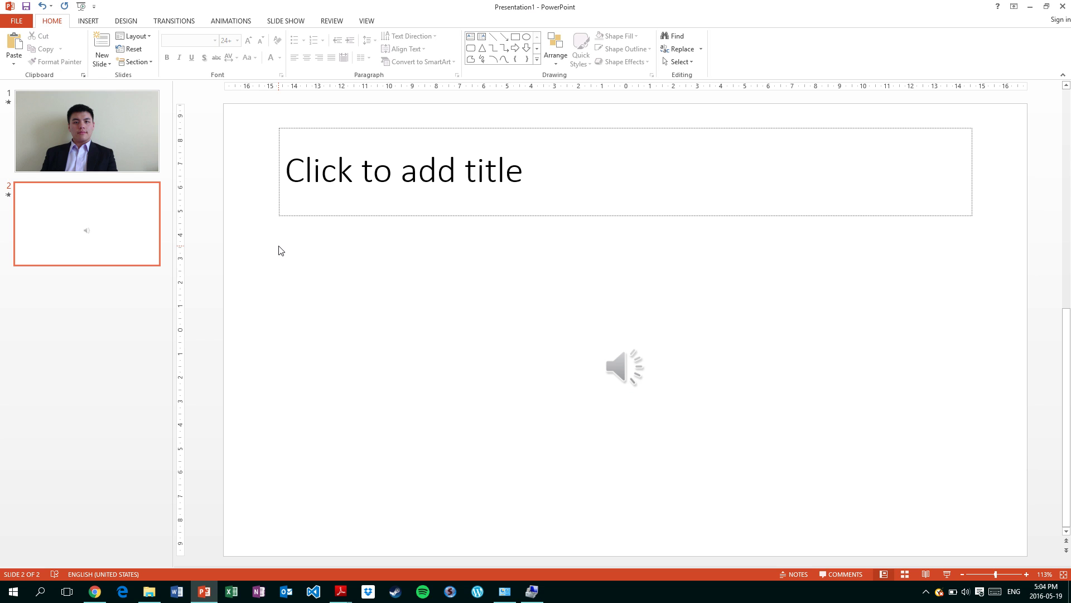
Make slide 2 advance after 00:04.00 instead of on mouse click, then go to File > Export
click(181, 22)
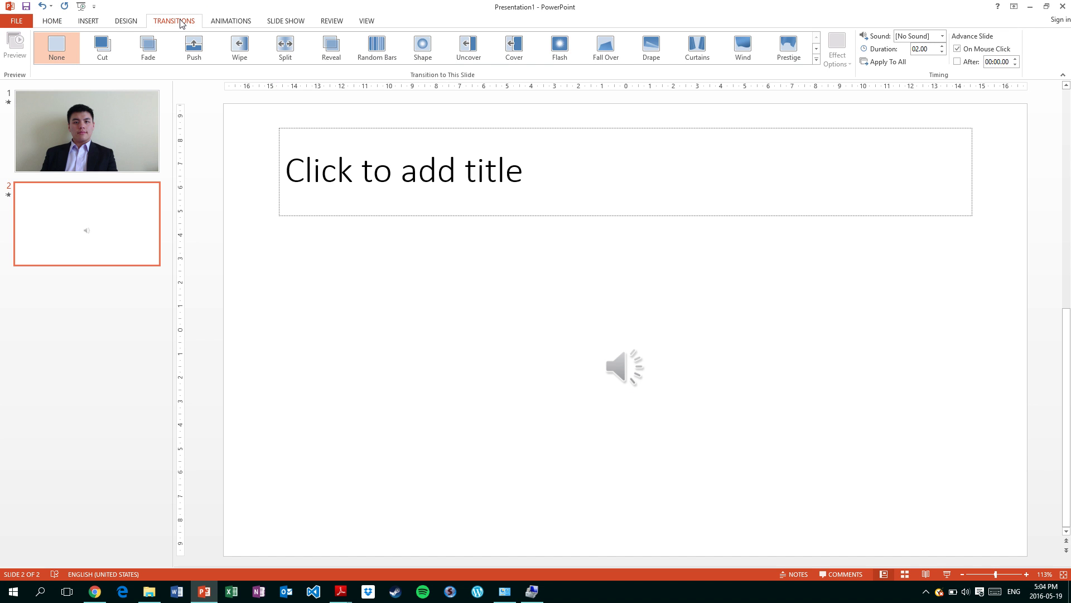
click(957, 50)
click(959, 62)
click(1016, 60)
click(1015, 59)
click(1015, 60)
click(1016, 60)
click(2, 25)
click(47, 204)
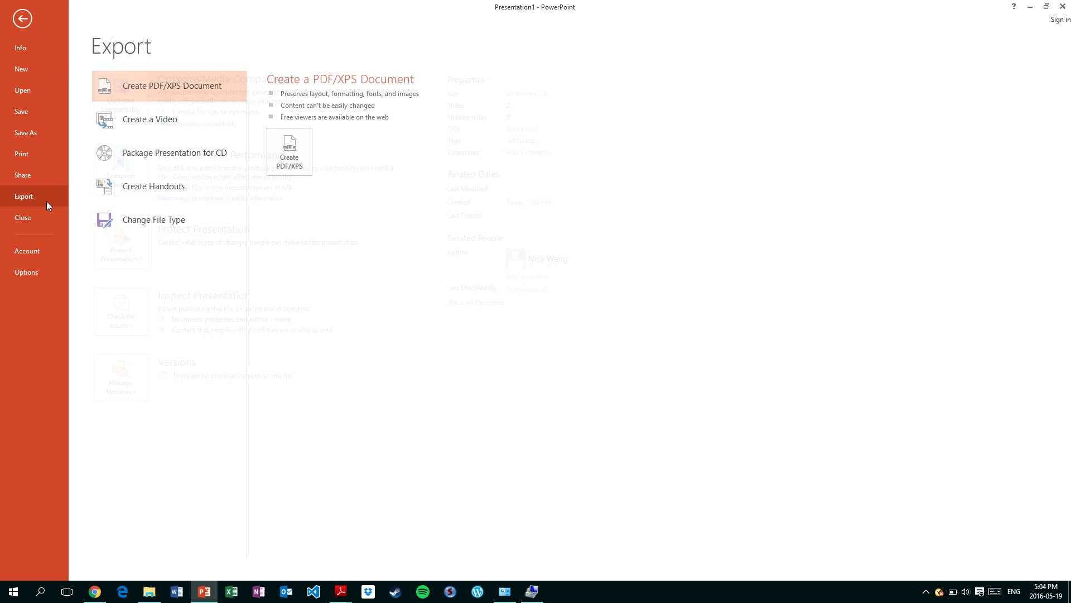
Create a video of the deck, saved as Presentation1.mp4 on the Desktop
click(196, 121)
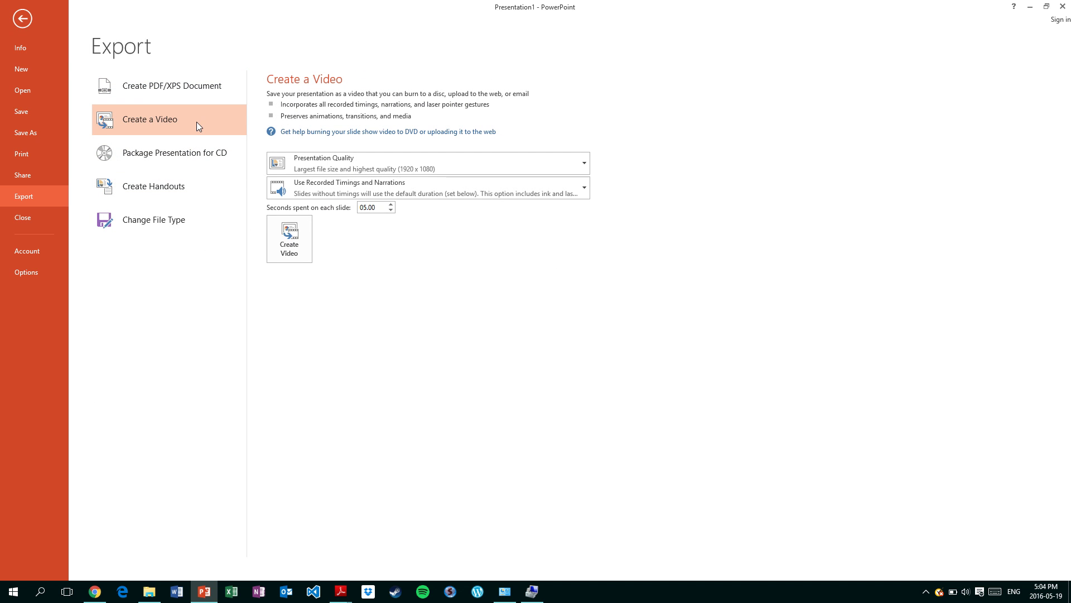
click(281, 241)
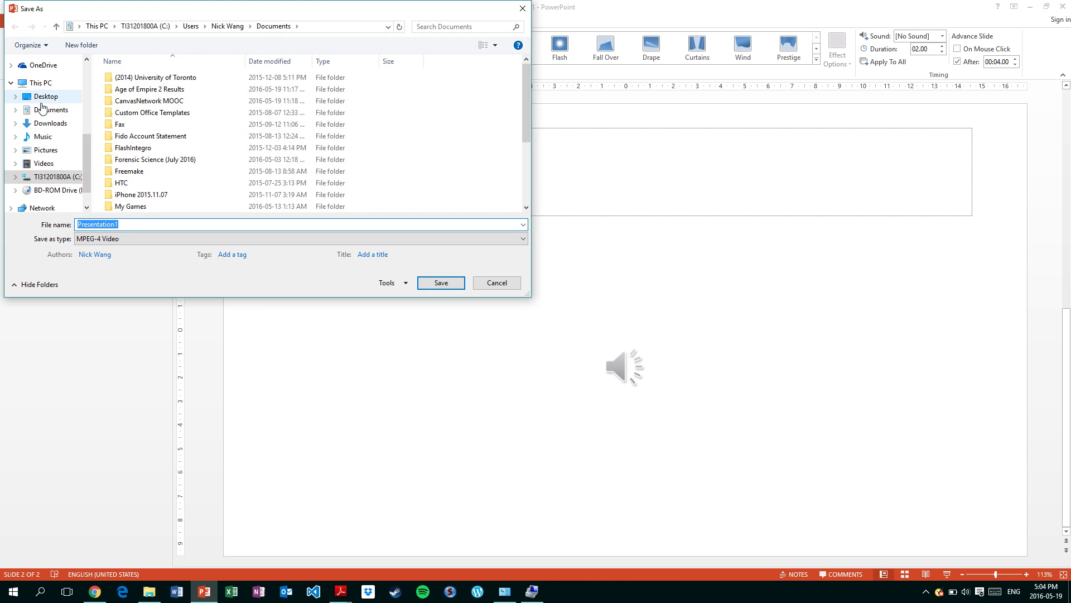
click(44, 97)
click(434, 286)
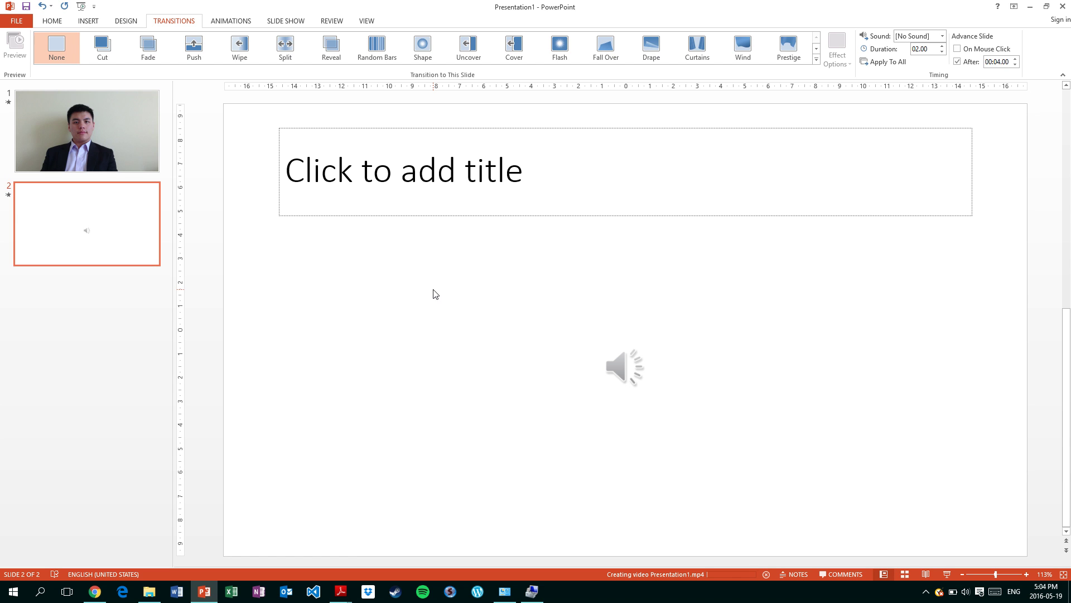
mouse_move(413, 3)
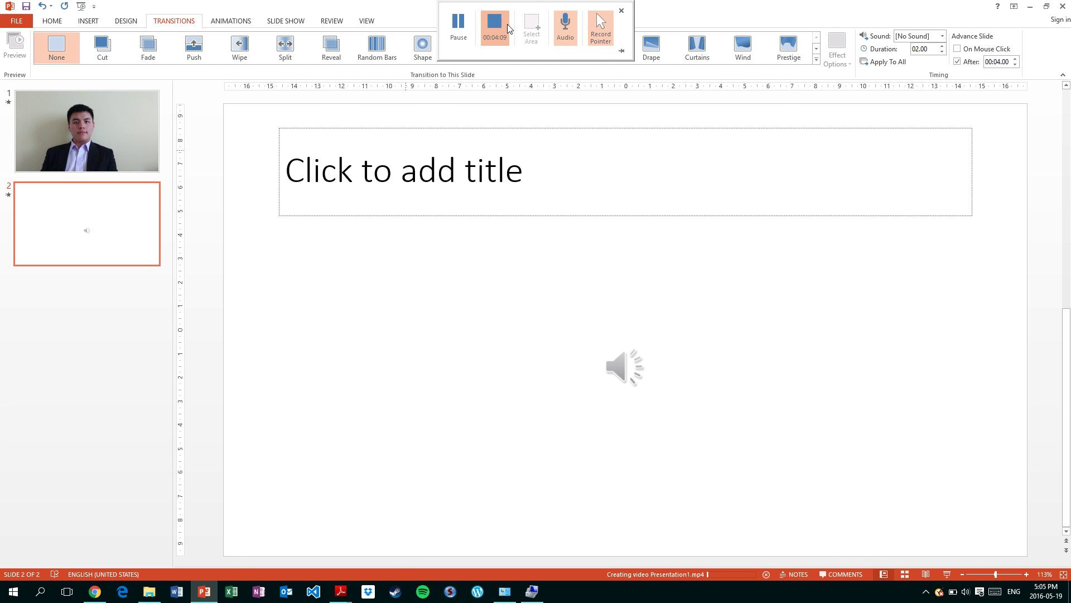